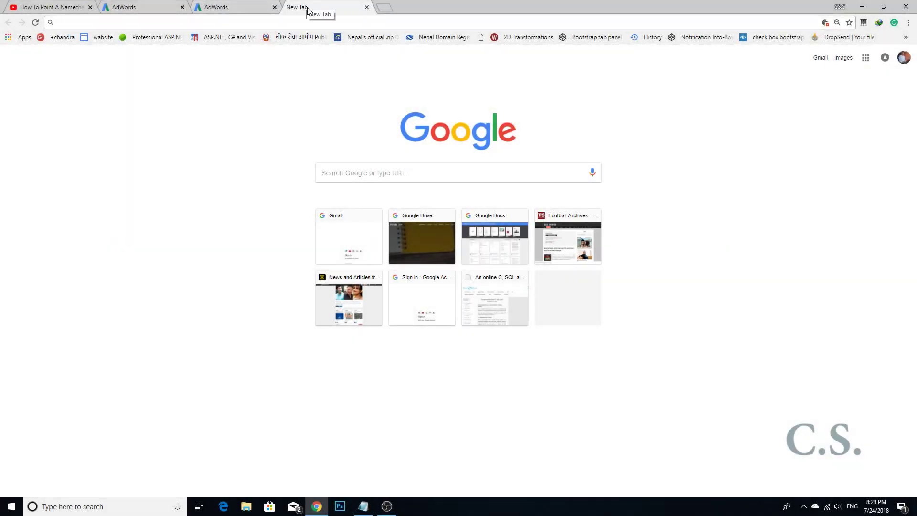
- Go to godaddy.com in the new Chrome tab
{"action": "type", "text": "go"}
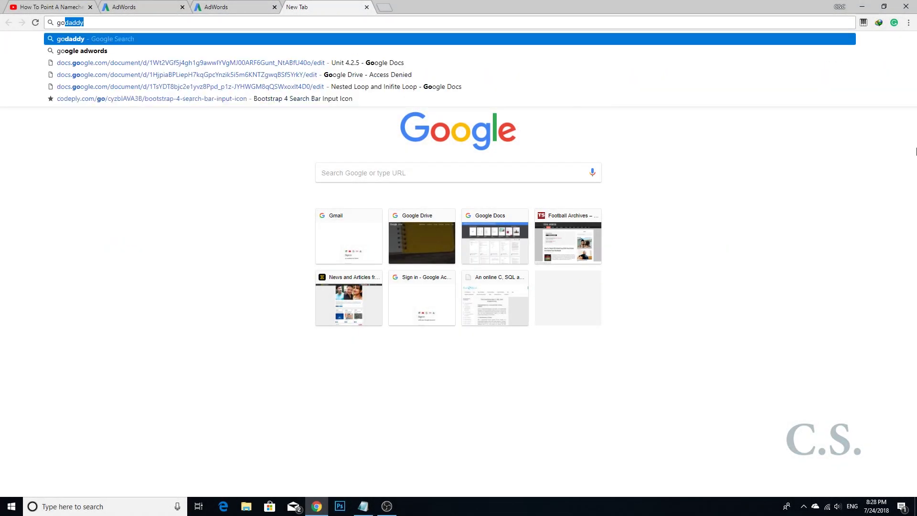
{"action": "type", "text": "daddy"}
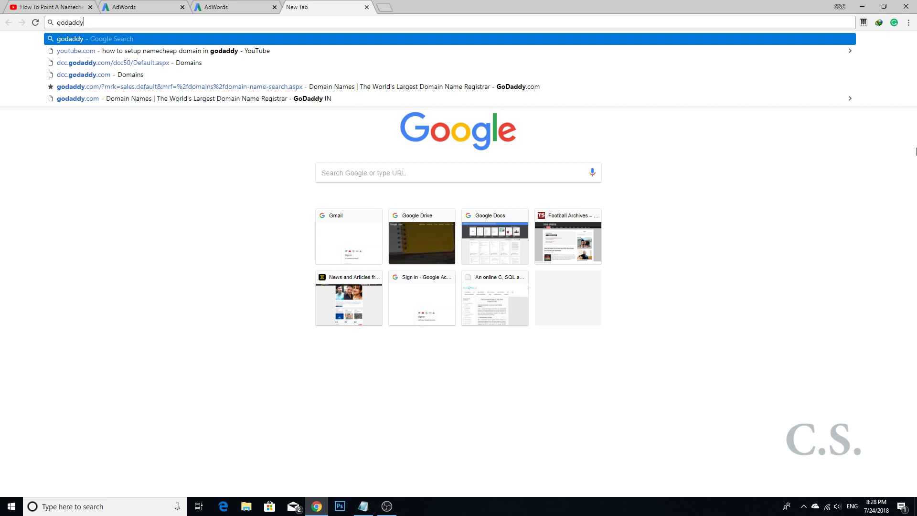
{"action": "type", "text": ".com"}
{"action": "key", "text": "Return"}
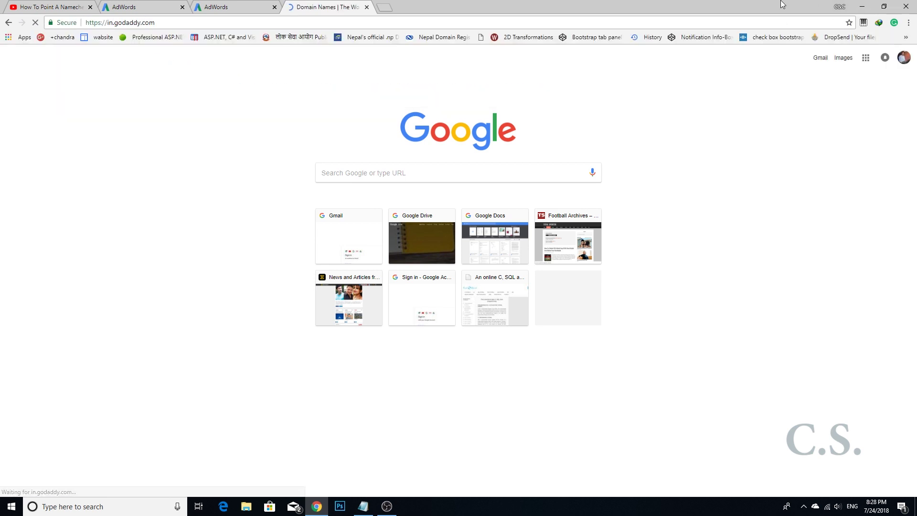
- Sign in to GoDaddy with the saved login details to reach My Products
{"action": "left_click", "coordinate": [681, 56]}
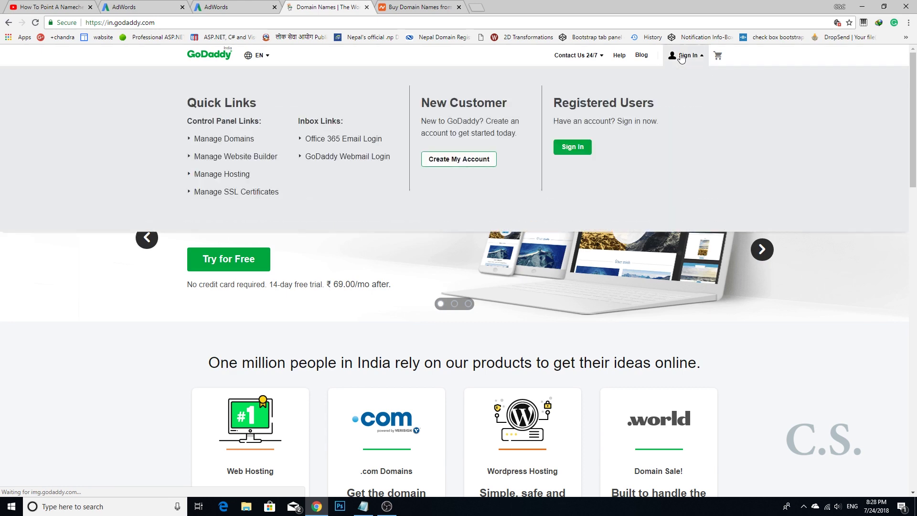
{"action": "left_click", "coordinate": [572, 147]}
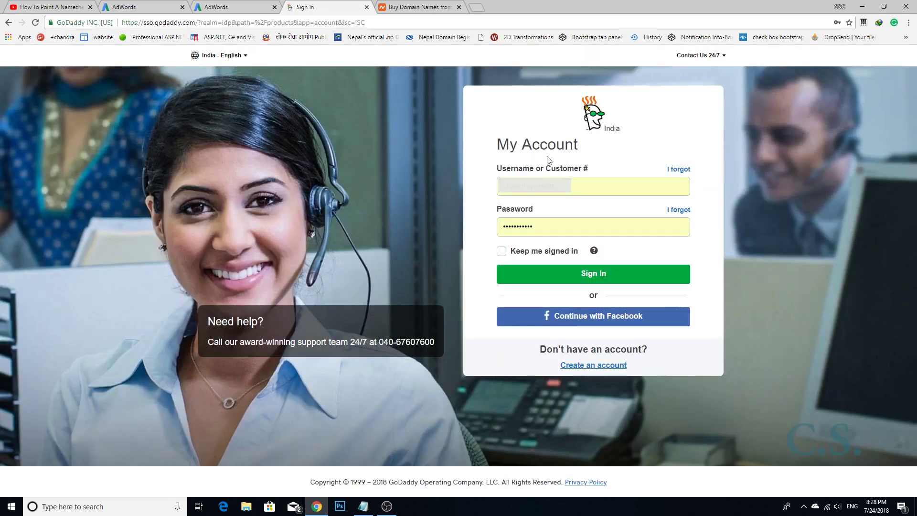
{"action": "left_click", "coordinate": [609, 273]}
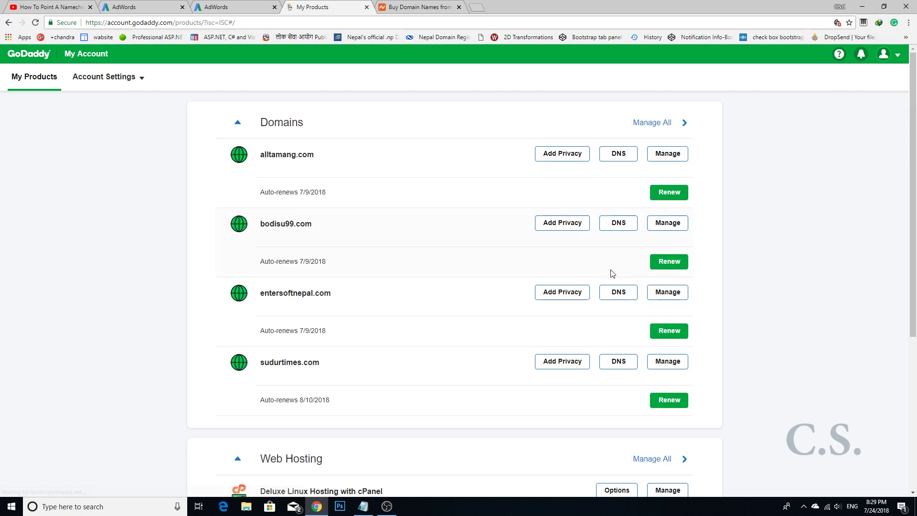
- Manage the Deluxe Linux Hosting account and launch its cPanel Admin
{"action": "scroll", "coordinate": [403, 258], "scroll_direction": "down", "scroll_amount": 3}
{"action": "scroll", "coordinate": [407, 220], "scroll_direction": "up", "scroll_amount": 3}
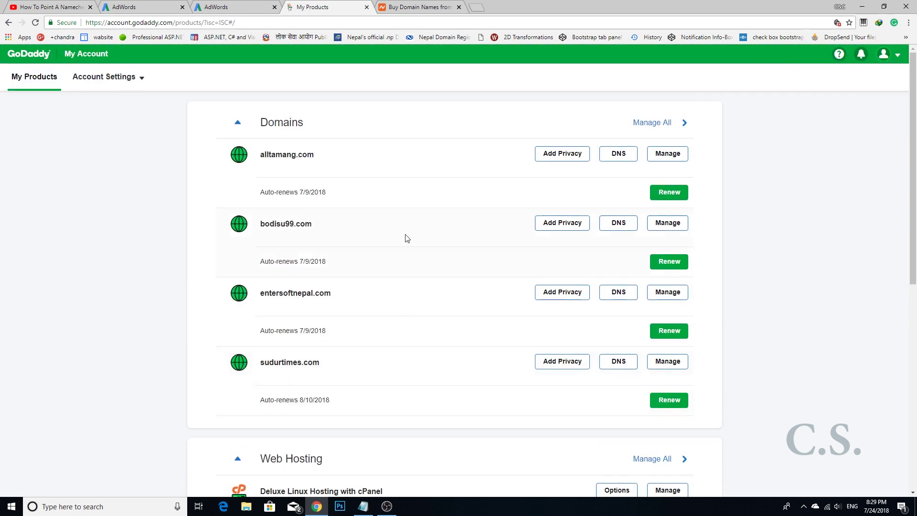
{"action": "scroll", "coordinate": [396, 257], "scroll_direction": "down", "scroll_amount": 2}
{"action": "scroll", "coordinate": [396, 257], "scroll_direction": "up", "scroll_amount": 2}
{"action": "scroll", "coordinate": [396, 257], "scroll_direction": "down", "scroll_amount": 3}
{"action": "scroll", "coordinate": [401, 262], "scroll_direction": "up", "scroll_amount": 3}
{"action": "scroll", "coordinate": [458, 287], "scroll_direction": "down", "scroll_amount": 4}
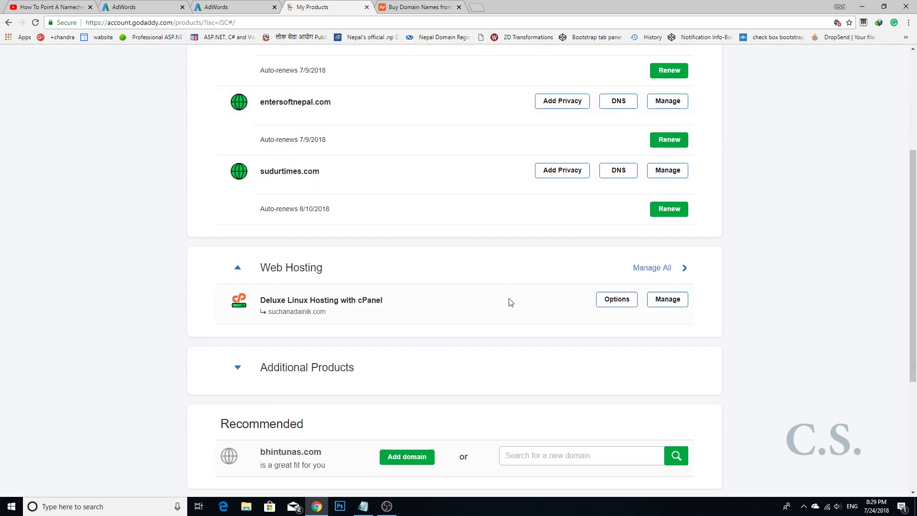
{"action": "left_click", "coordinate": [664, 300]}
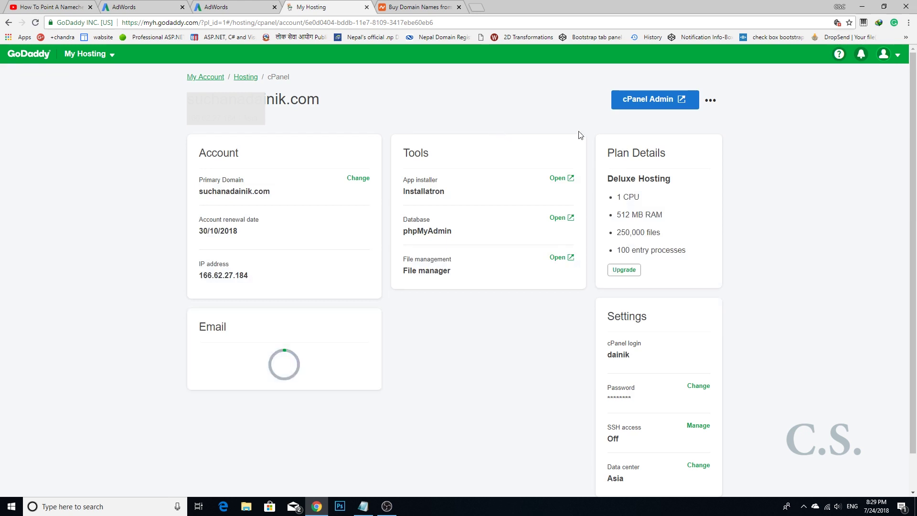
{"action": "left_click", "coordinate": [645, 103]}
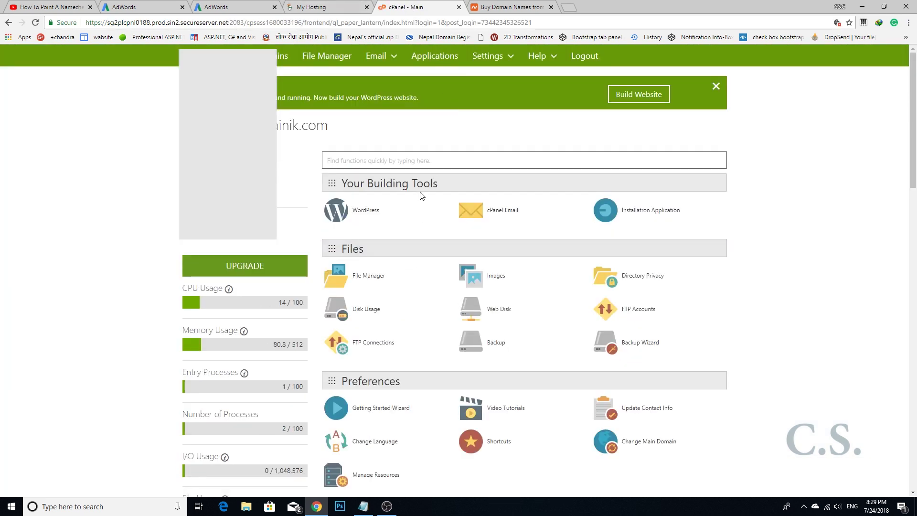
- Open Addon Domains from cPanel's Domains section
{"action": "scroll", "coordinate": [427, 201], "scroll_direction": "down", "scroll_amount": 4}
{"action": "scroll", "coordinate": [430, 191], "scroll_direction": "down", "scroll_amount": 2}
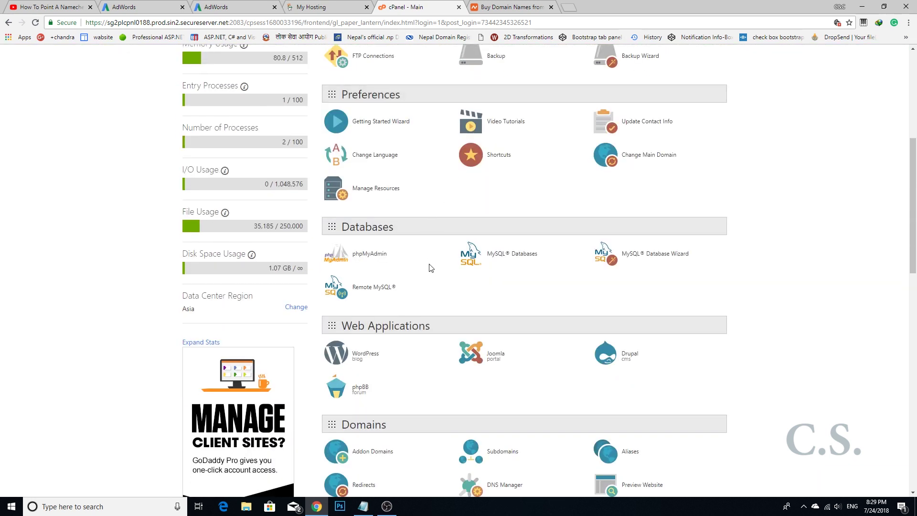
{"action": "scroll", "coordinate": [436, 268], "scroll_direction": "down", "scroll_amount": 2}
{"action": "left_click", "coordinate": [373, 358]}
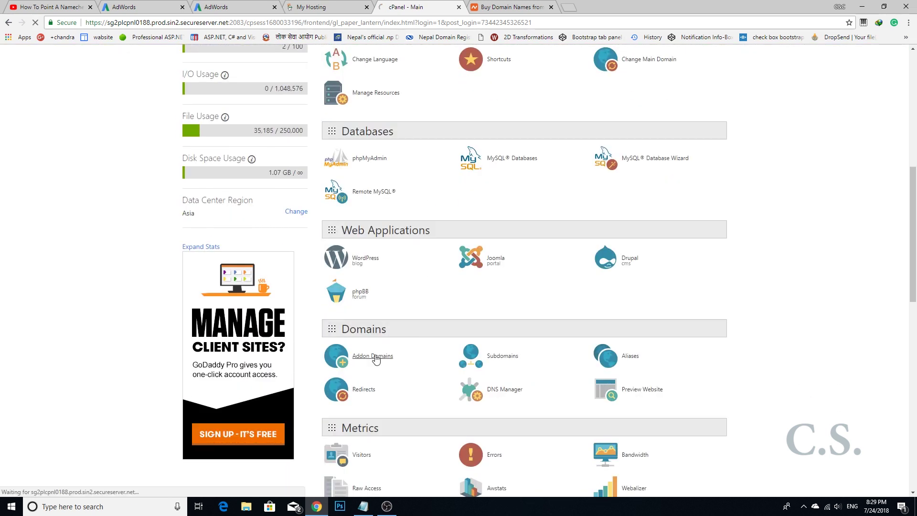
- Add coolyr.com as an addon domain (subdomain coolyr, root public_html/coolyr.com), then return Home
{"action": "type", "text": "coolyr"}
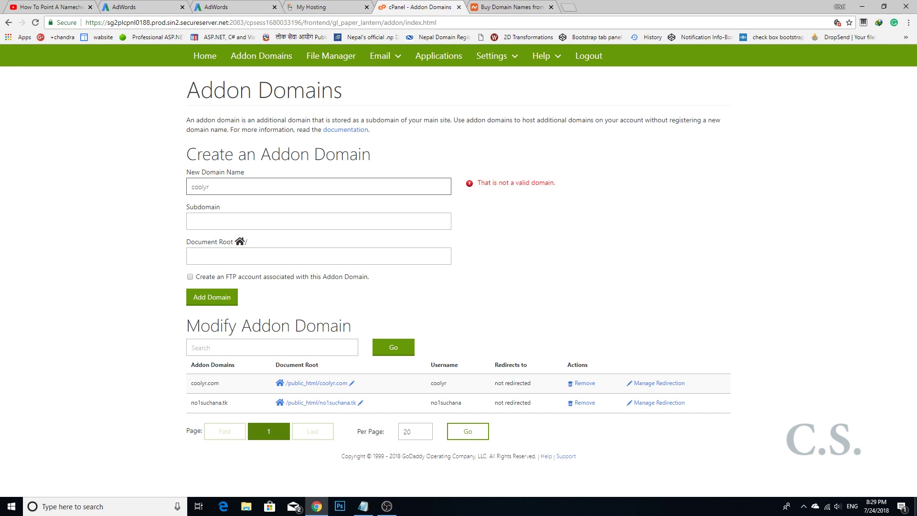
{"action": "type", "text": "c"}
{"action": "left_click", "coordinate": [579, 204]}
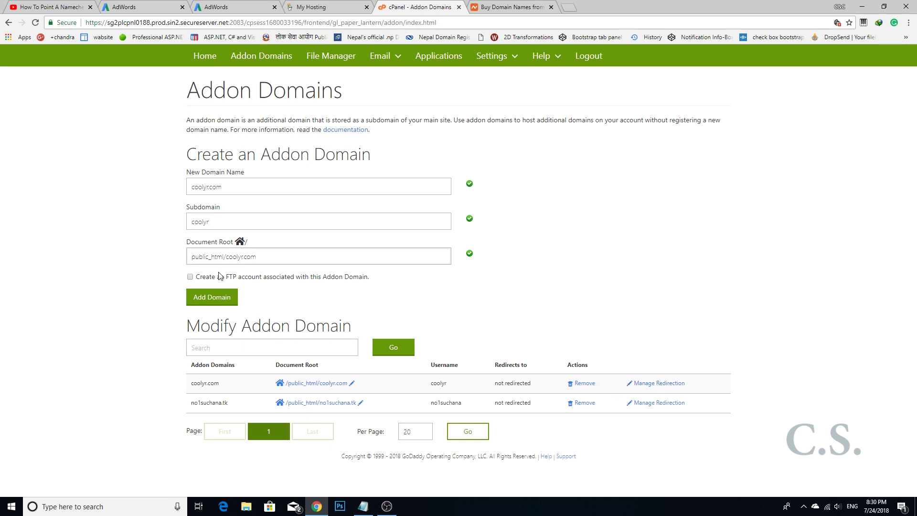
{"action": "left_click", "coordinate": [213, 61]}
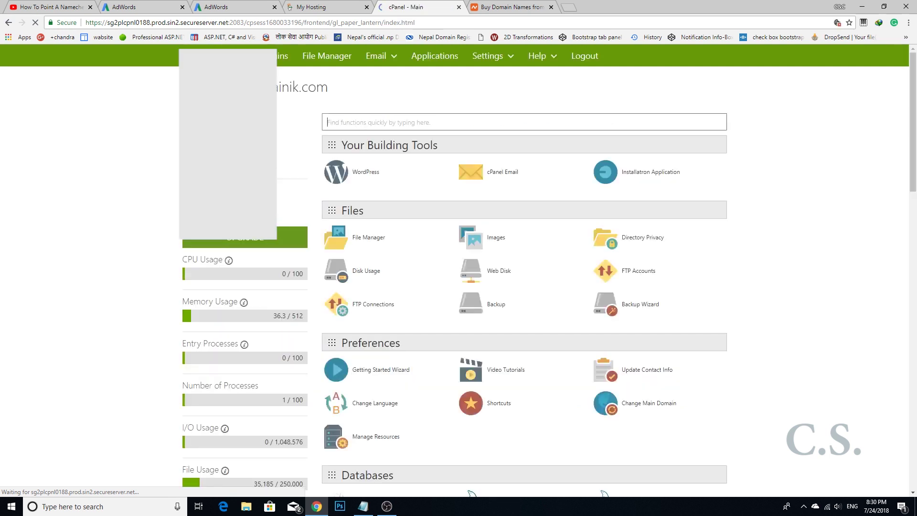
- Scroll the cPanel home page to review the Domains section
{"action": "scroll", "coordinate": [403, 217], "scroll_direction": "down", "scroll_amount": 6}
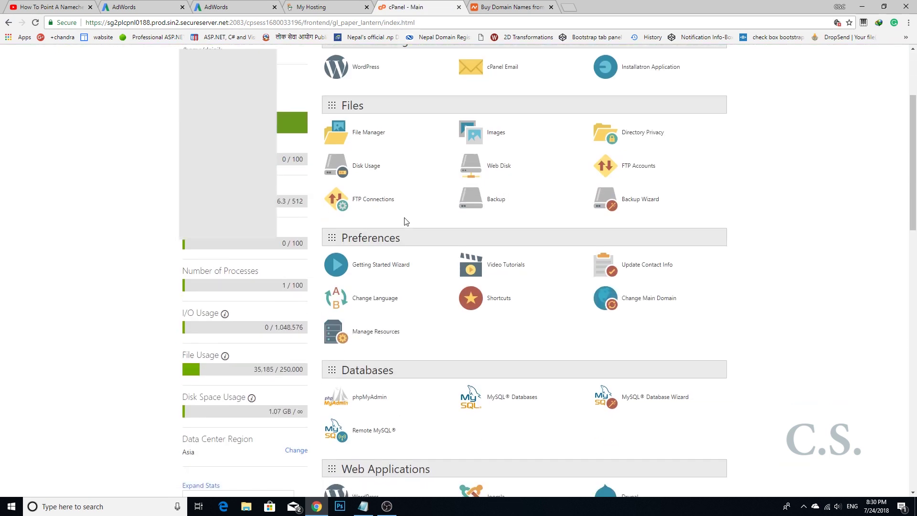
{"action": "scroll", "coordinate": [404, 220], "scroll_direction": "down", "scroll_amount": 9}
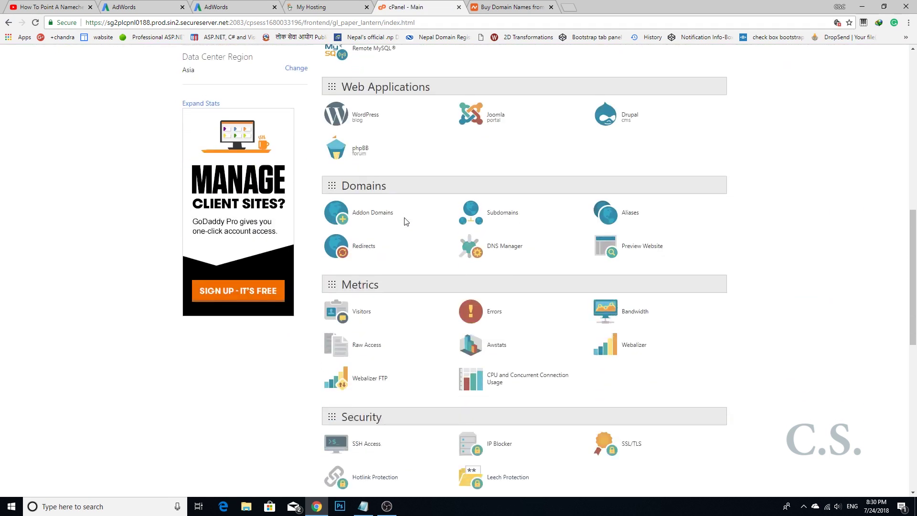
{"action": "scroll", "coordinate": [577, 328], "scroll_direction": "up", "scroll_amount": 3}
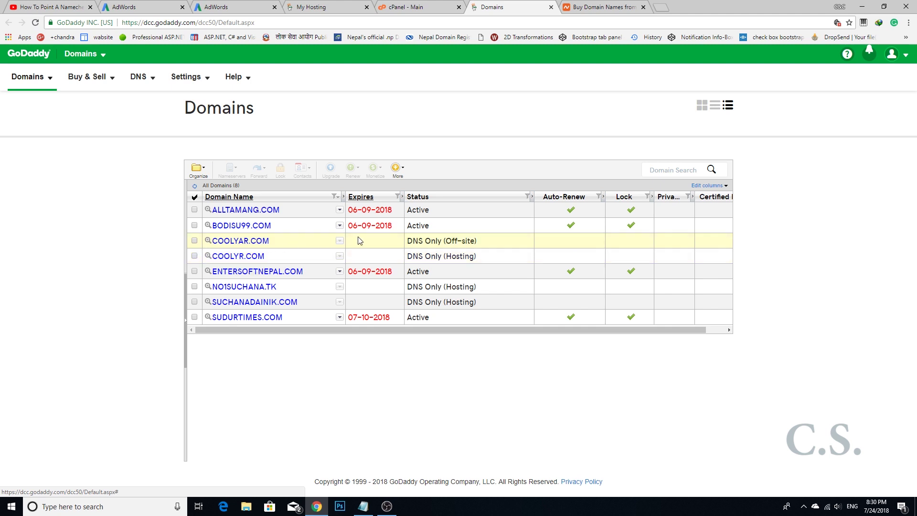
- Open DNS management for coolyr.com and scroll to its ns63/ns64 NS records
{"action": "left_click", "coordinate": [194, 240]}
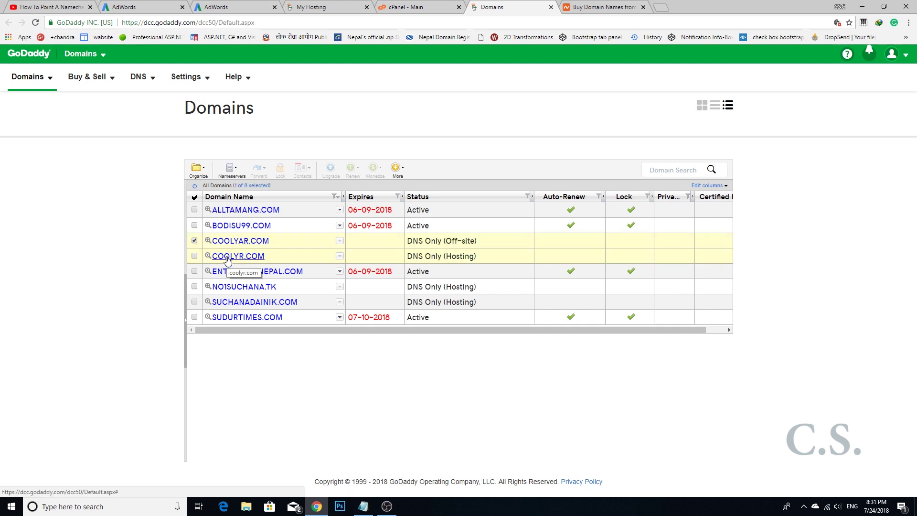
{"action": "left_click", "coordinate": [194, 256]}
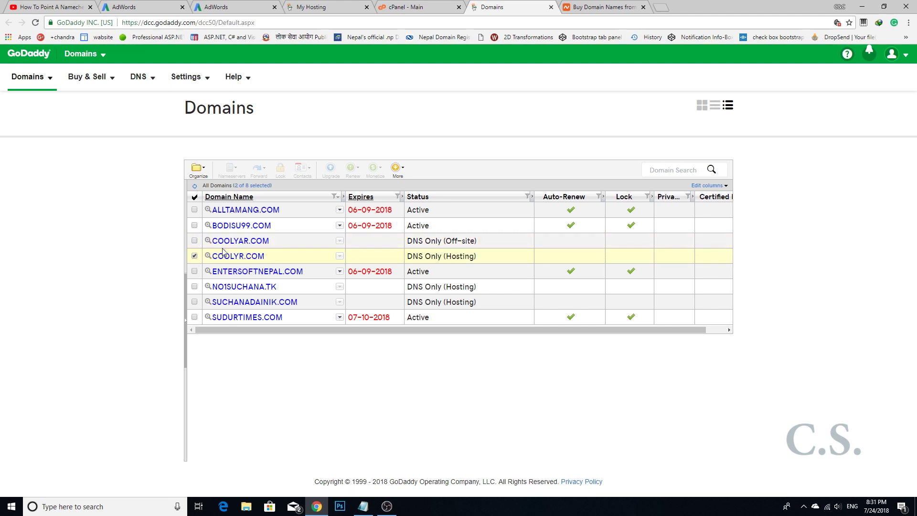
{"action": "left_click", "coordinate": [241, 258]}
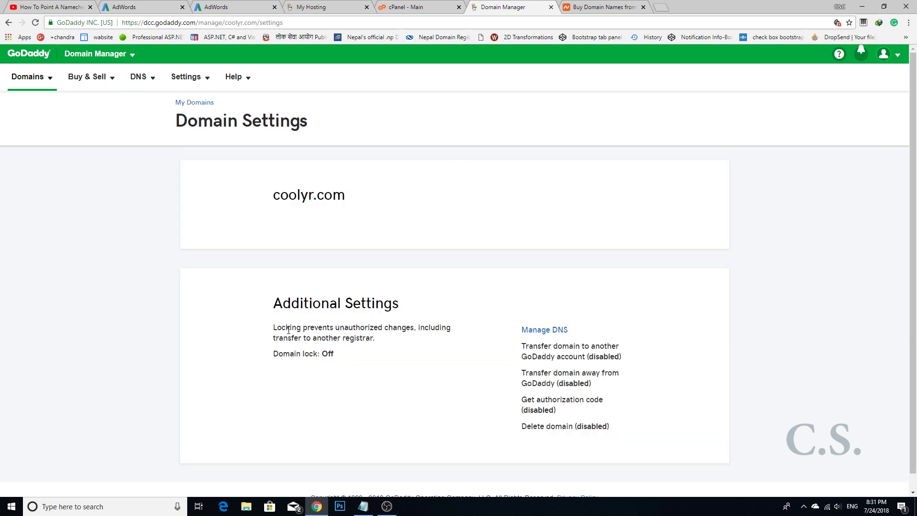
{"action": "left_click", "coordinate": [543, 332]}
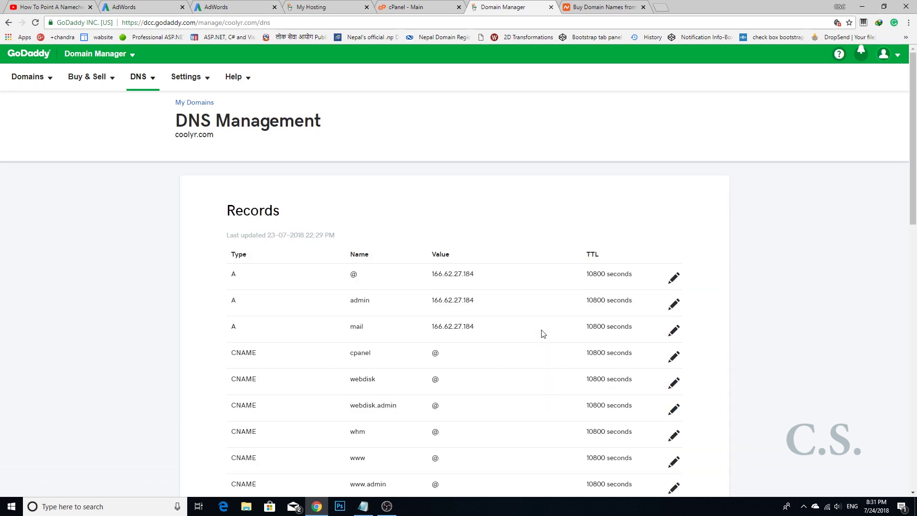
{"action": "scroll", "coordinate": [542, 332], "scroll_direction": "down", "scroll_amount": 2}
{"action": "scroll", "coordinate": [542, 331], "scroll_direction": "down", "scroll_amount": 2}
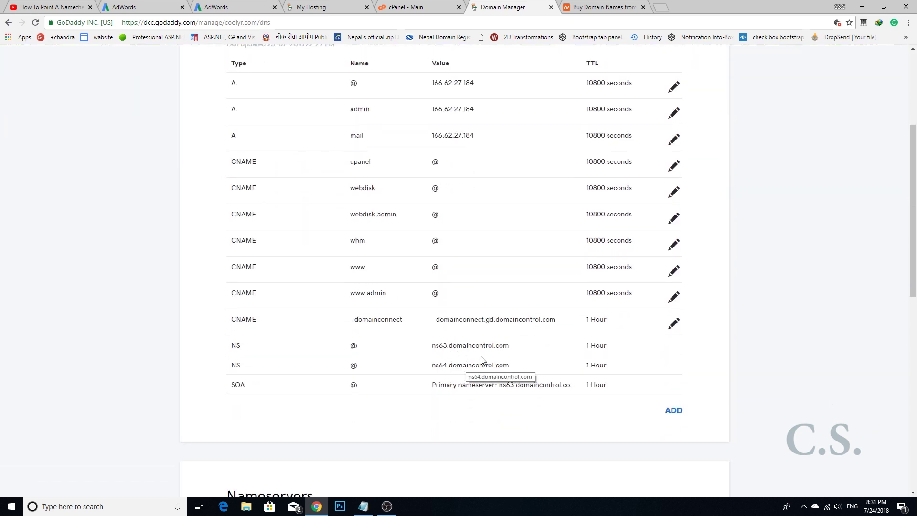
- Sign in to Namecheap with the saved username and the account password
{"action": "left_click", "coordinate": [584, 7]}
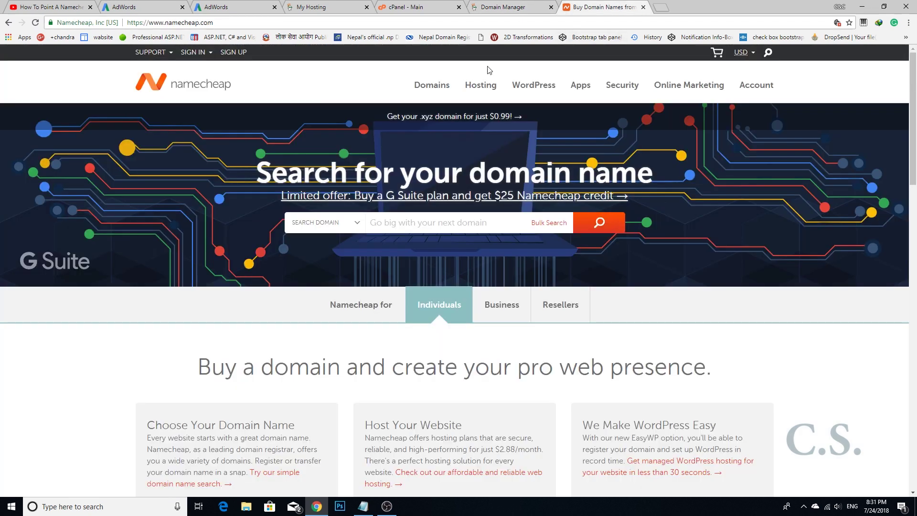
{"action": "left_click", "coordinate": [192, 52]}
{"action": "left_click", "coordinate": [205, 86]}
{"action": "left_click", "coordinate": [209, 102]}
{"action": "key", "text": "Tab"}
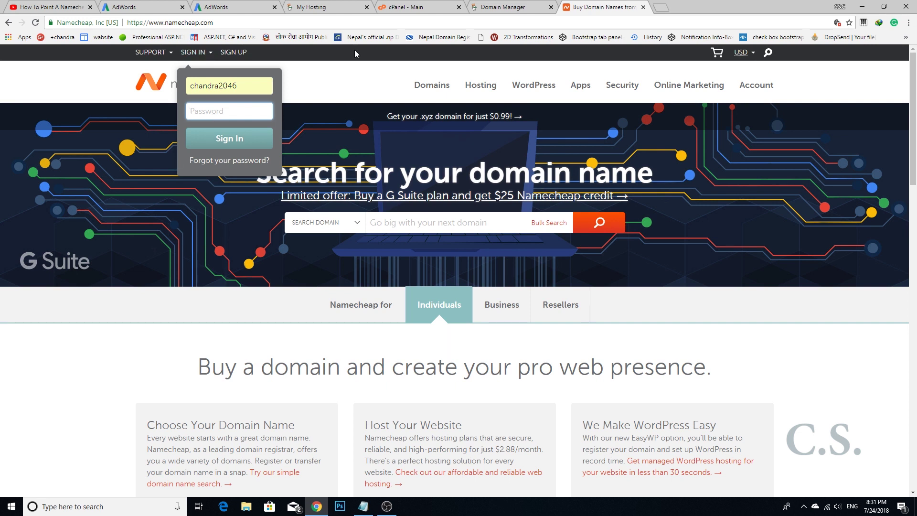
{"action": "type", "text": "•••••••••••••••••••"}
{"action": "key", "text": "Return"}
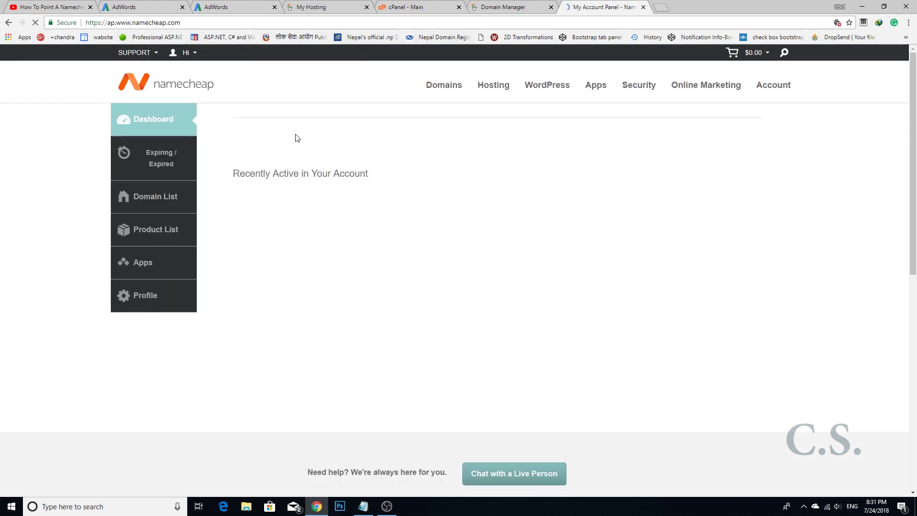
- Open coolyr.com's management page from Namecheap's Domain List
{"action": "left_click", "coordinate": [152, 189]}
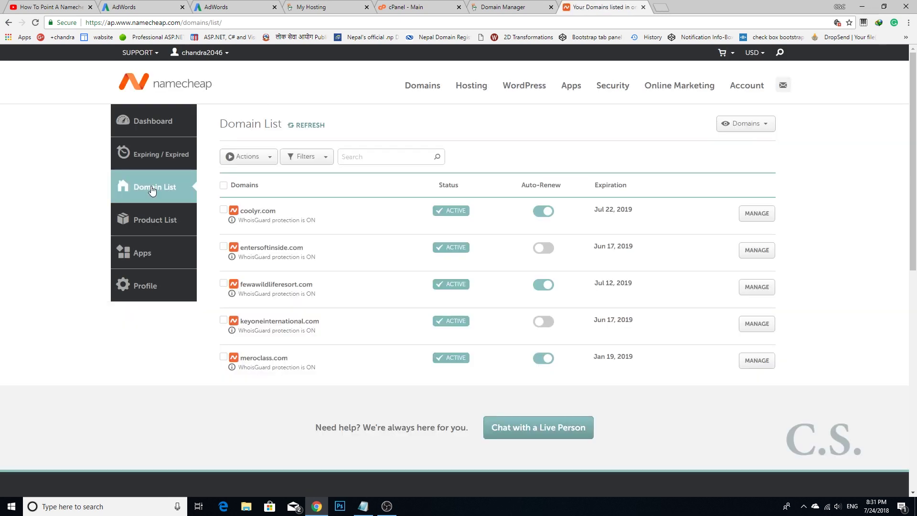
{"action": "left_click", "coordinate": [757, 214]}
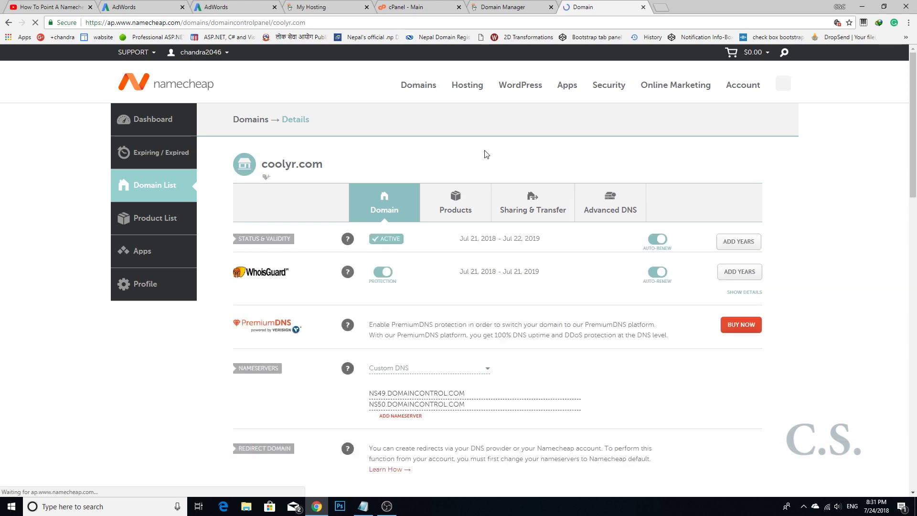
- Keep Custom DNS and clear the old NS49 and NS50.DOMAINCONTROL.COM nameservers
{"action": "left_click", "coordinate": [424, 368]}
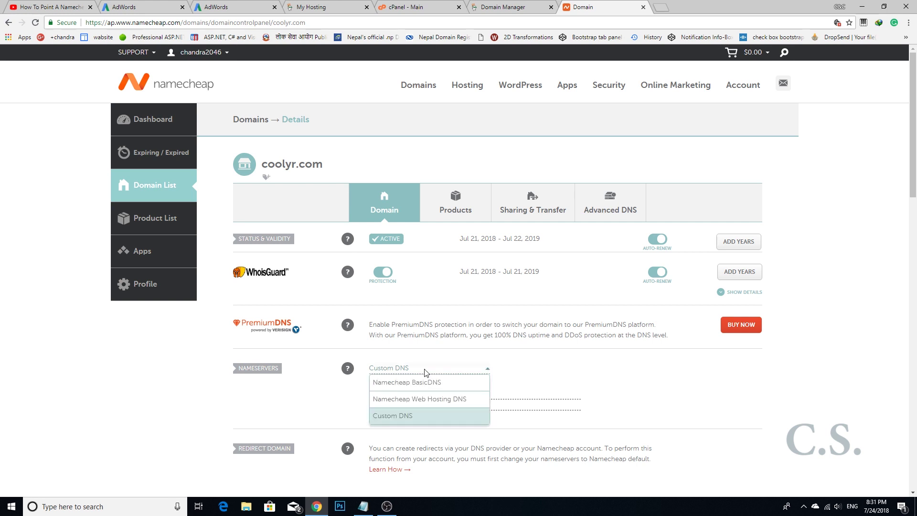
{"action": "left_click", "coordinate": [408, 414]}
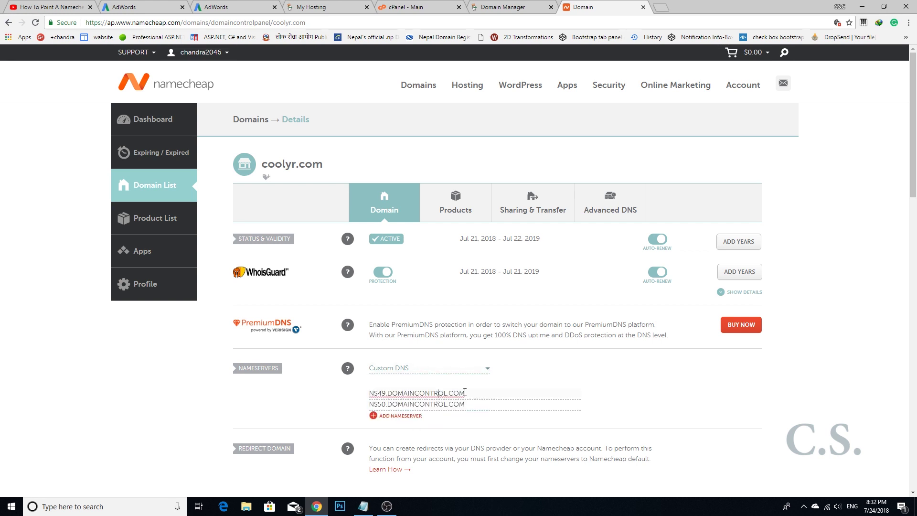
{"action": "left_click_drag", "start_coordinate": [466, 393], "coordinate": [331, 409]}
{"action": "key", "text": "BackSpace"}
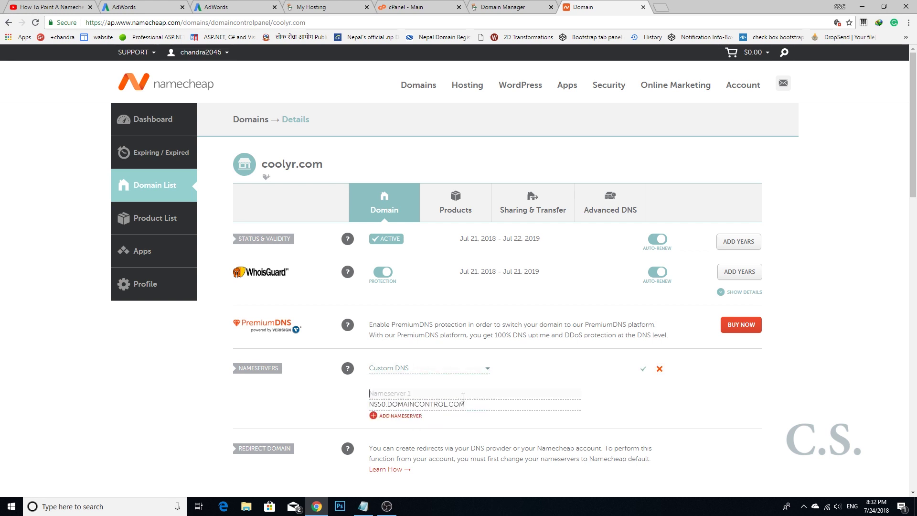
{"action": "left_click_drag", "start_coordinate": [470, 402], "coordinate": [339, 415]}
{"action": "key", "text": "BackSpace"}
- Copy ns63.domaincontrol.com from GoDaddy into Namecheap's Nameserver 1
{"action": "left_click", "coordinate": [511, 6]}
{"action": "left_click_drag", "start_coordinate": [531, 352], "coordinate": [437, 347]}
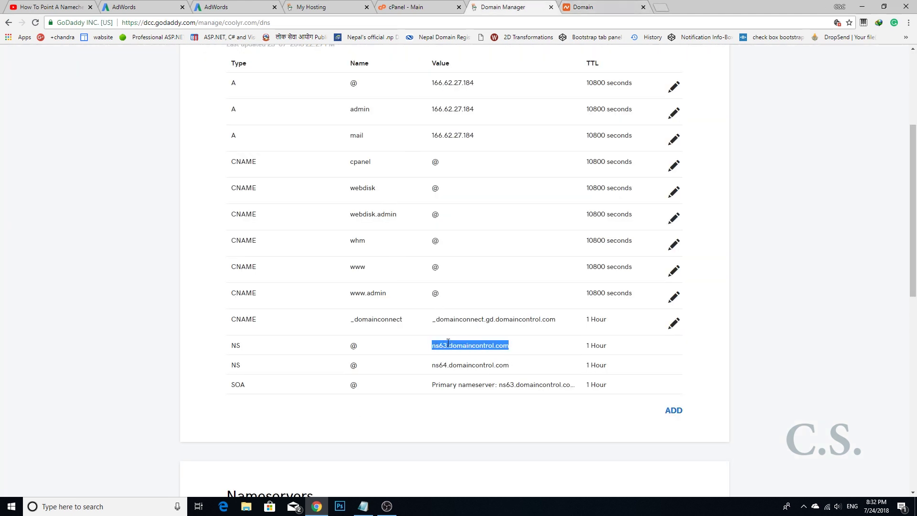
{"action": "right_click", "coordinate": [448, 342]}
{"action": "left_click", "coordinate": [453, 350]}
{"action": "left_click", "coordinate": [572, 5]}
{"action": "key", "text": "ctrl+v"}
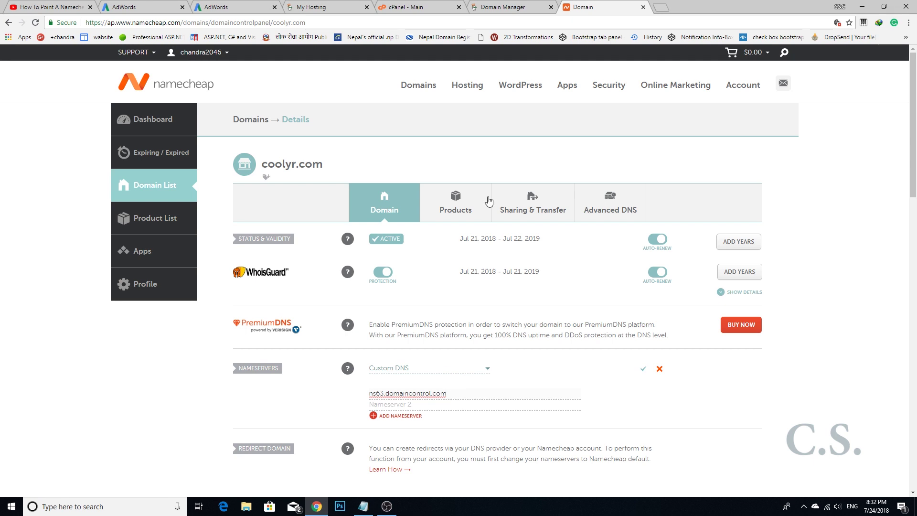
- Copy ns64.domaincontrol.com into Nameserver 2 and save the nameservers
{"action": "left_click", "coordinate": [511, 9]}
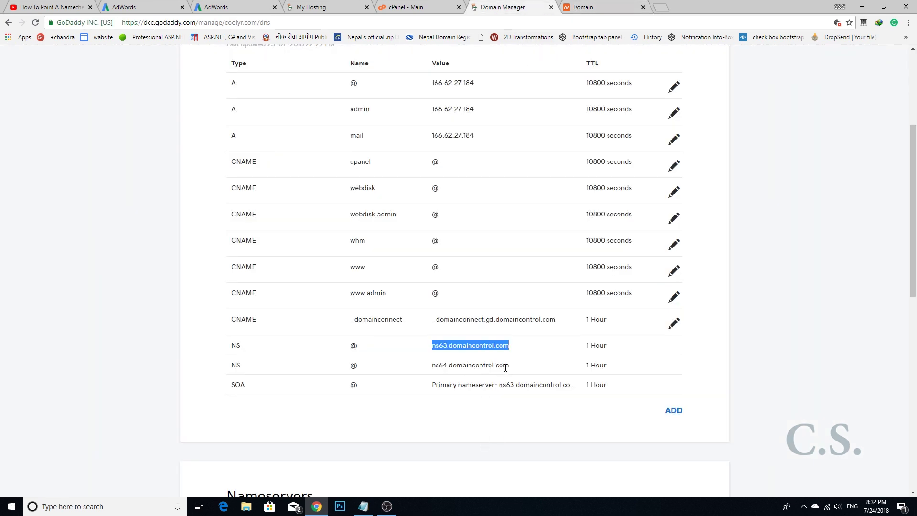
{"action": "left_click_drag", "start_coordinate": [506, 367], "coordinate": [432, 369]}
{"action": "left_click", "coordinate": [427, 3]}
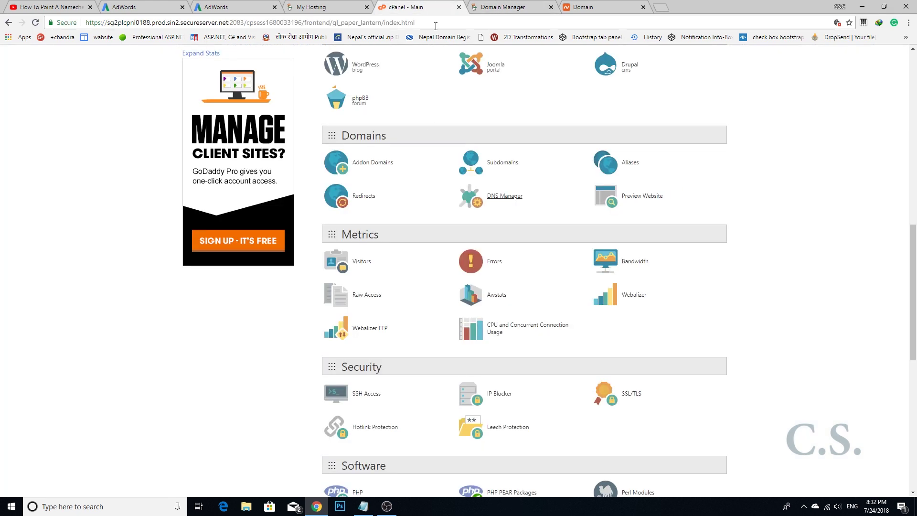
{"action": "left_click", "coordinate": [579, 6]}
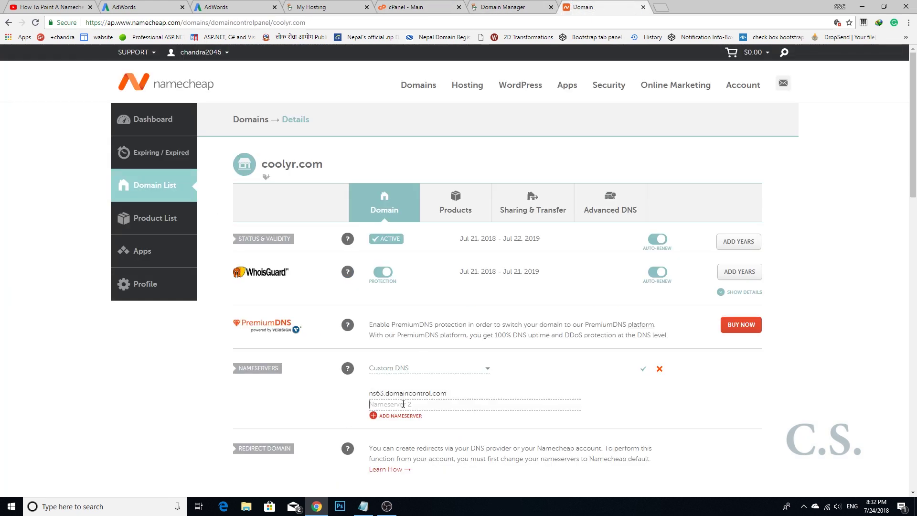
{"action": "key", "text": "ctrl+v"}
{"action": "scroll", "coordinate": [403, 404], "scroll_direction": "down", "scroll_amount": 3}
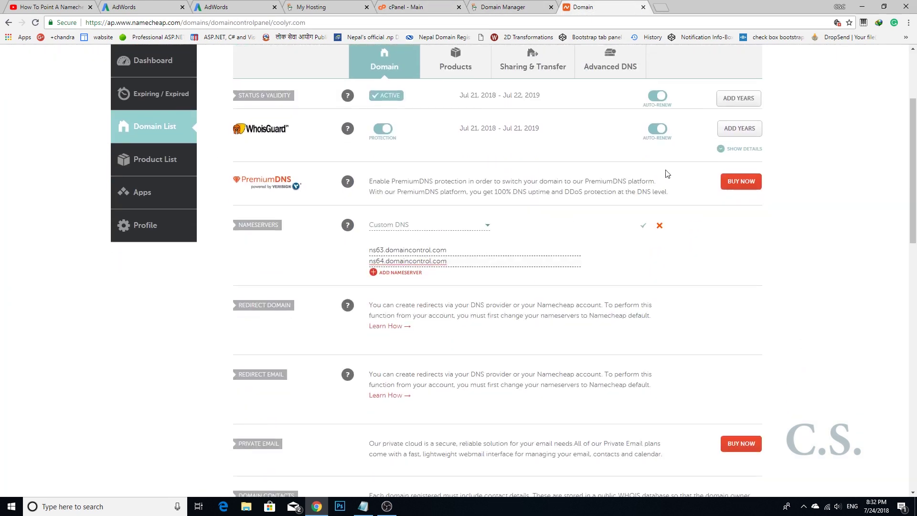
{"action": "left_click", "coordinate": [644, 227]}
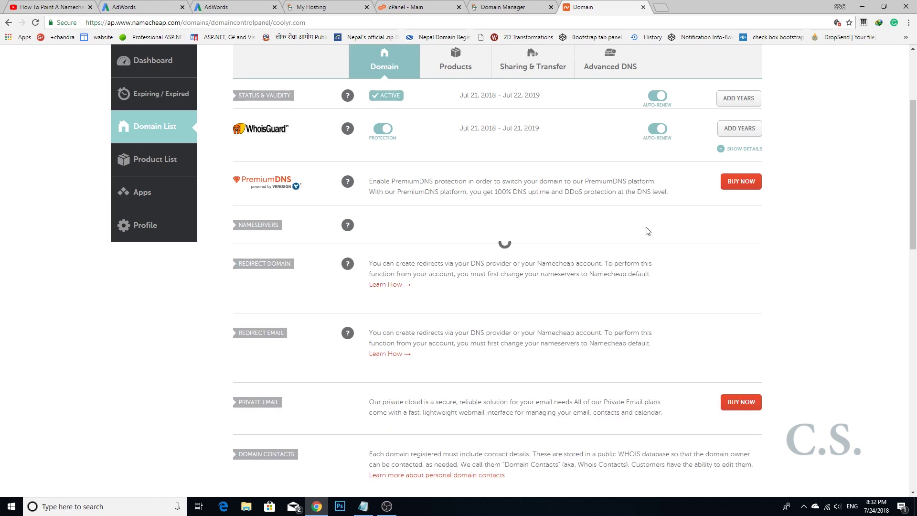